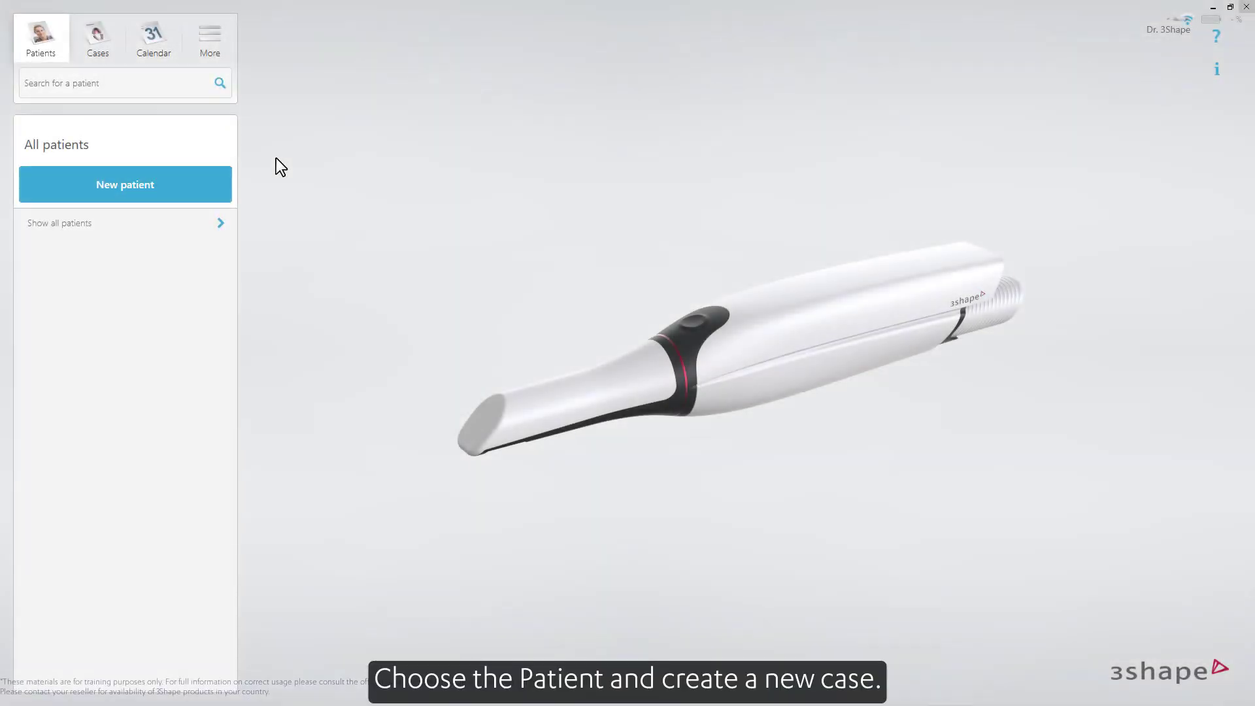
Search for the patient, open their record, and start a new case addressed to EM Lab
{"action": "type", "text": "wedged"}
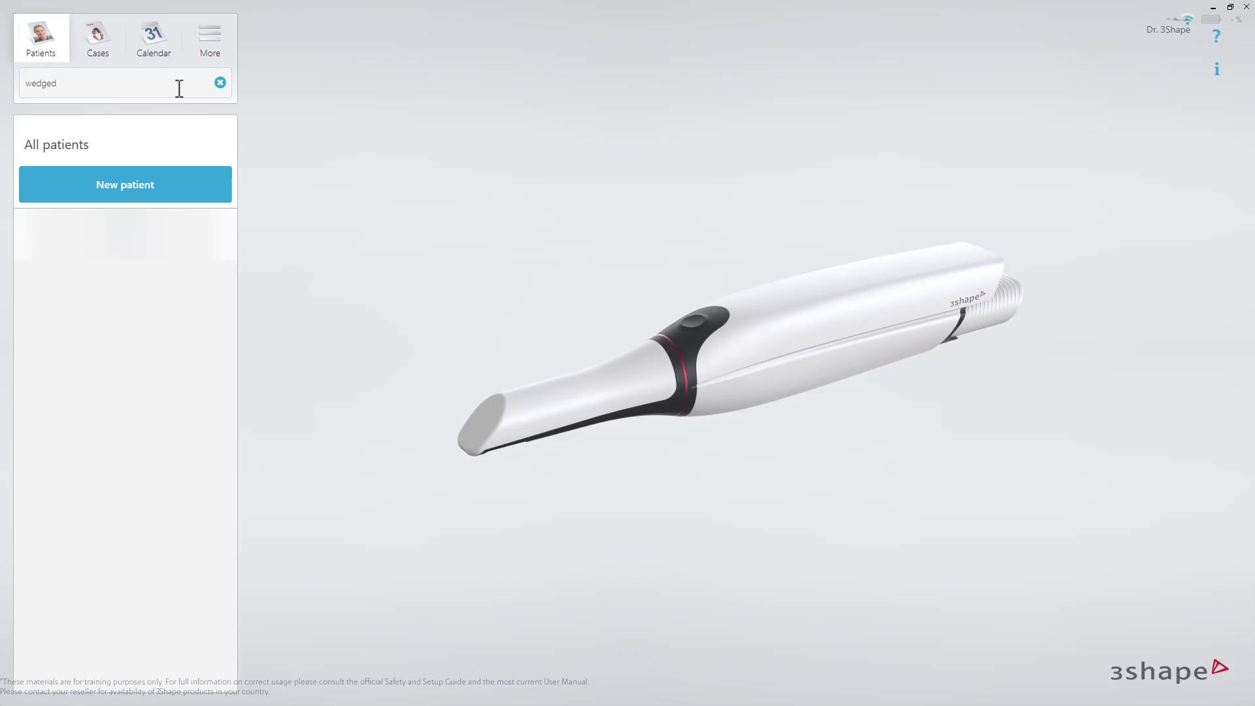
{"action": "left_click", "coordinate": [179, 233]}
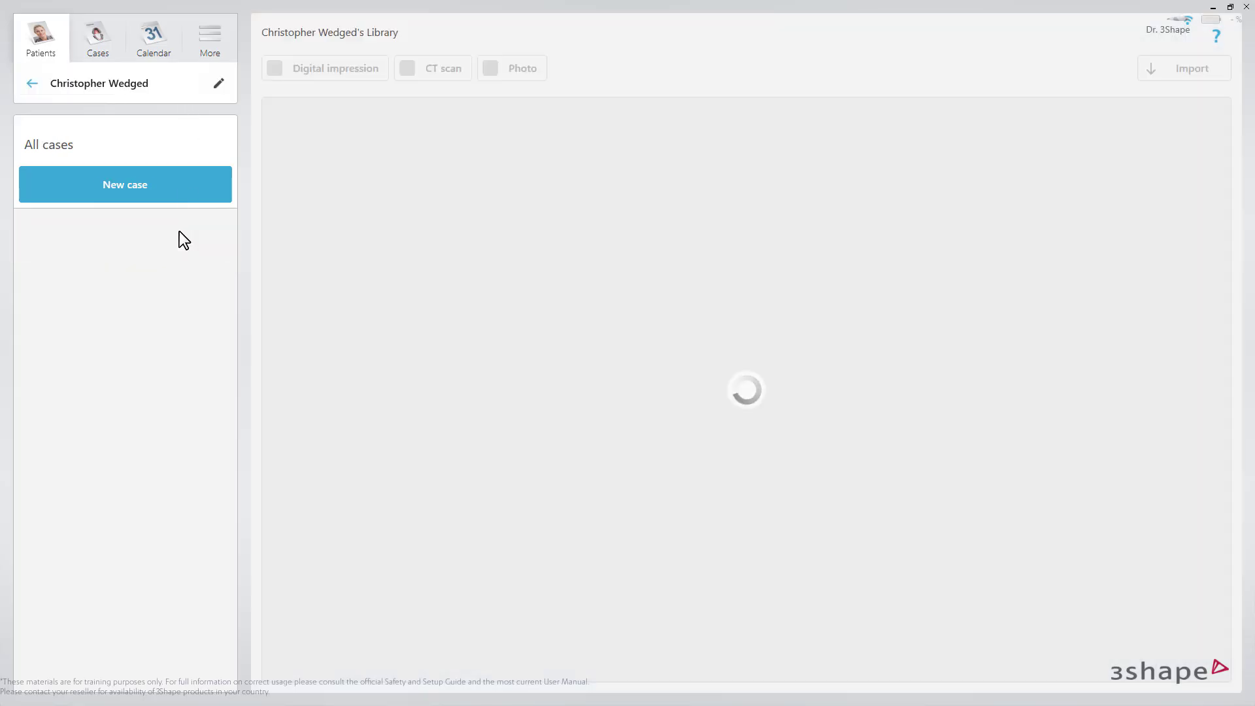
{"action": "left_click", "coordinate": [179, 193]}
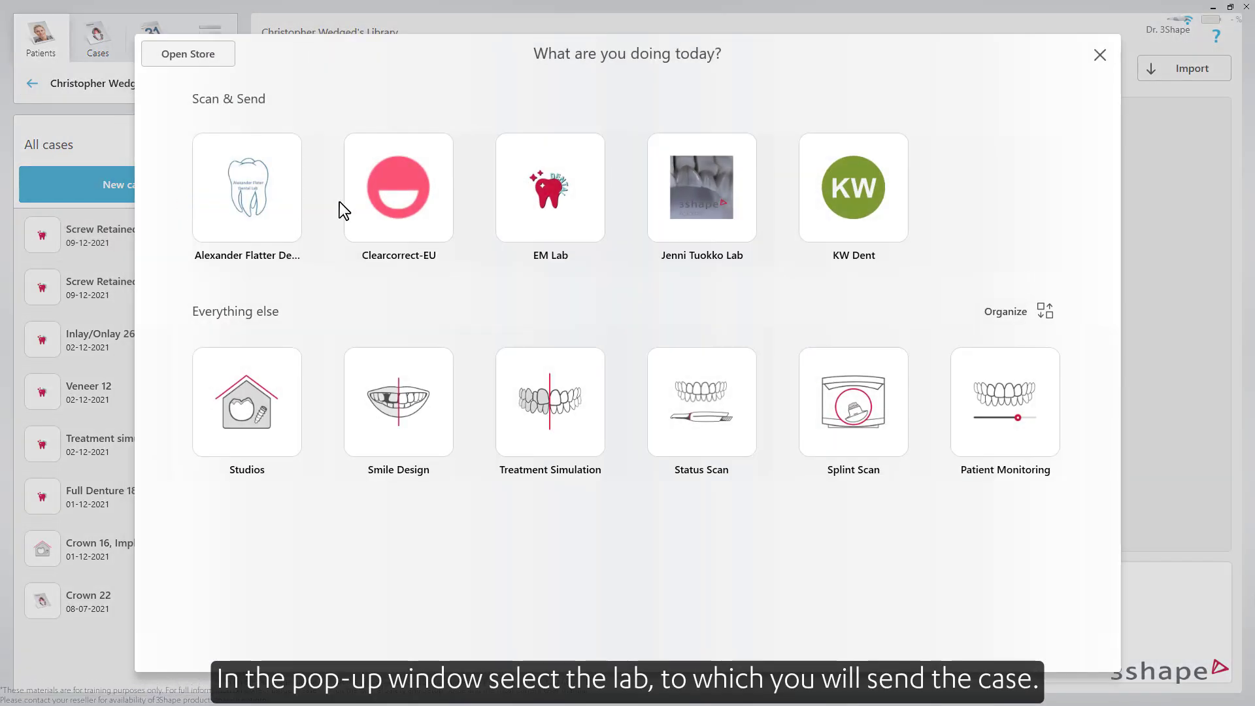
{"action": "left_click", "coordinate": [535, 185]}
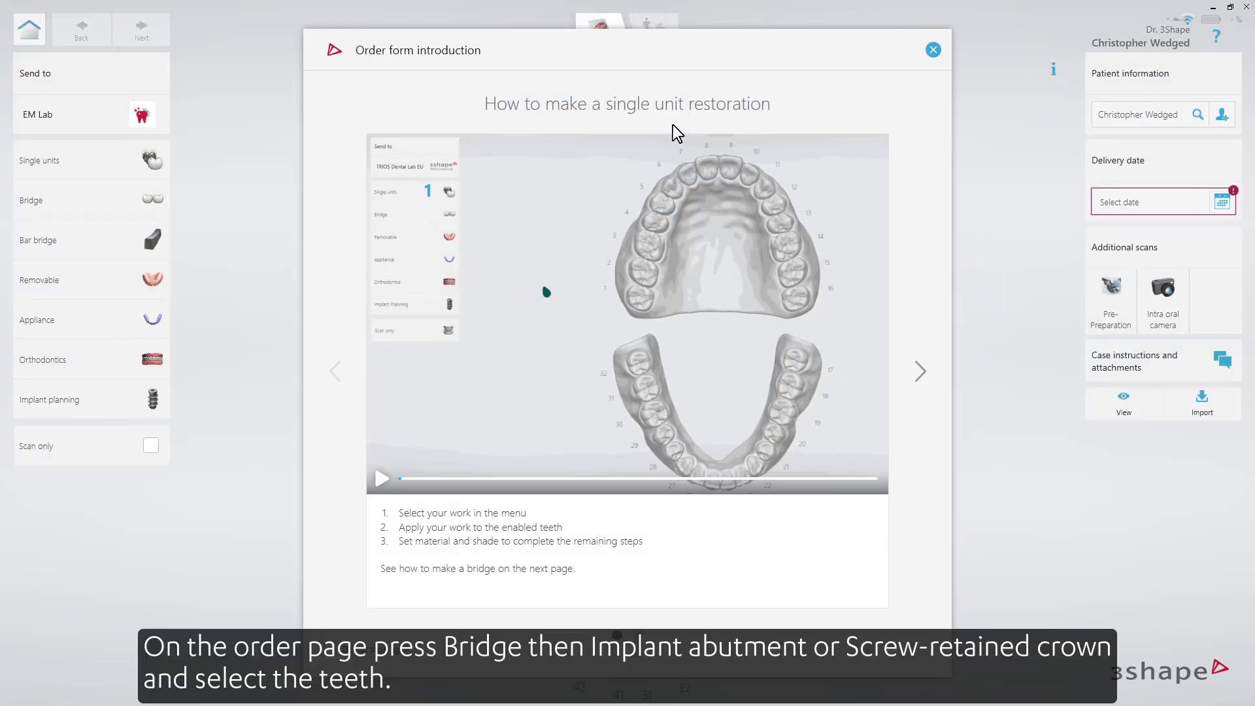
Define a bridge with screw-retained crowns on teeth 16 and 14 and a pontic at 15
{"action": "left_click", "coordinate": [934, 51]}
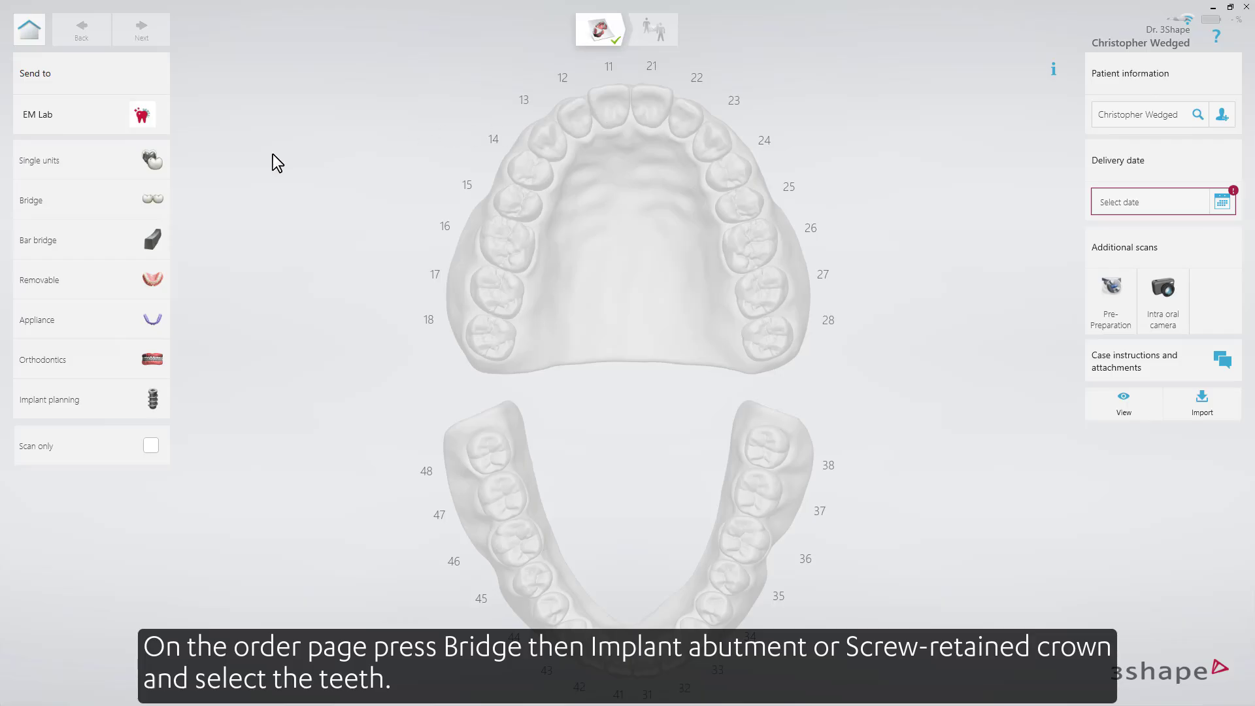
{"action": "left_click", "coordinate": [152, 203]}
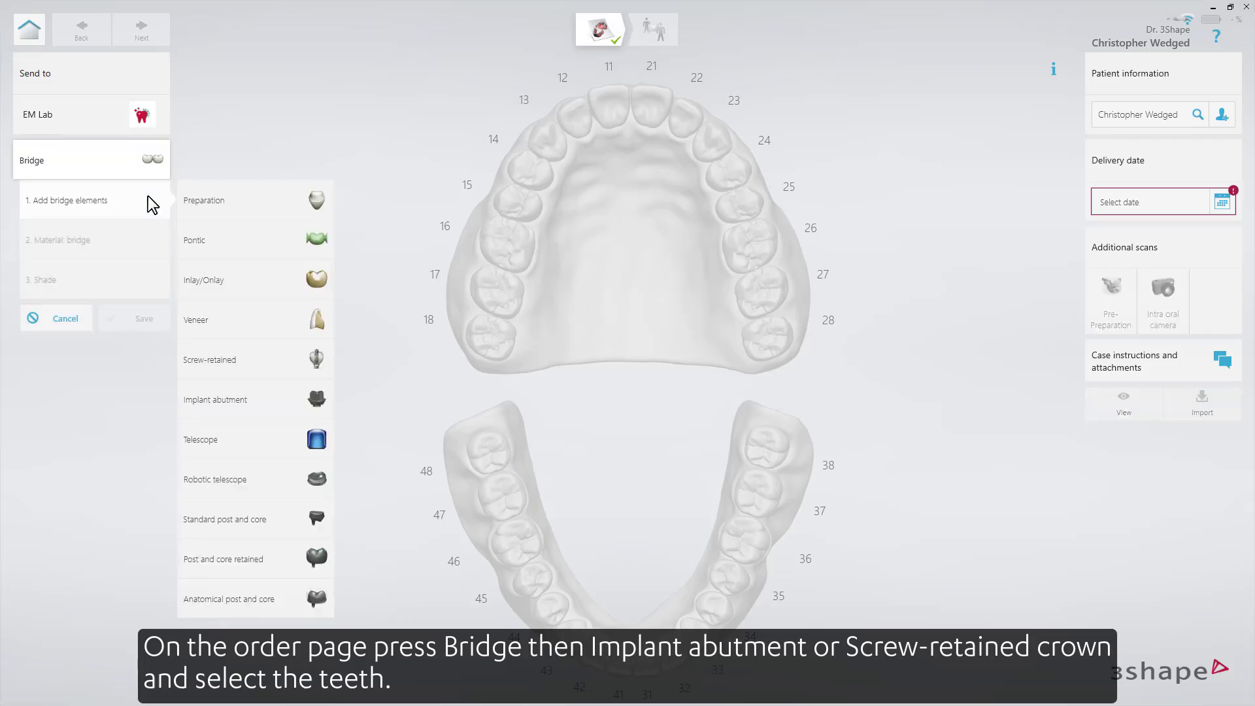
{"action": "left_click", "coordinate": [232, 363]}
{"action": "left_click", "coordinate": [506, 244]}
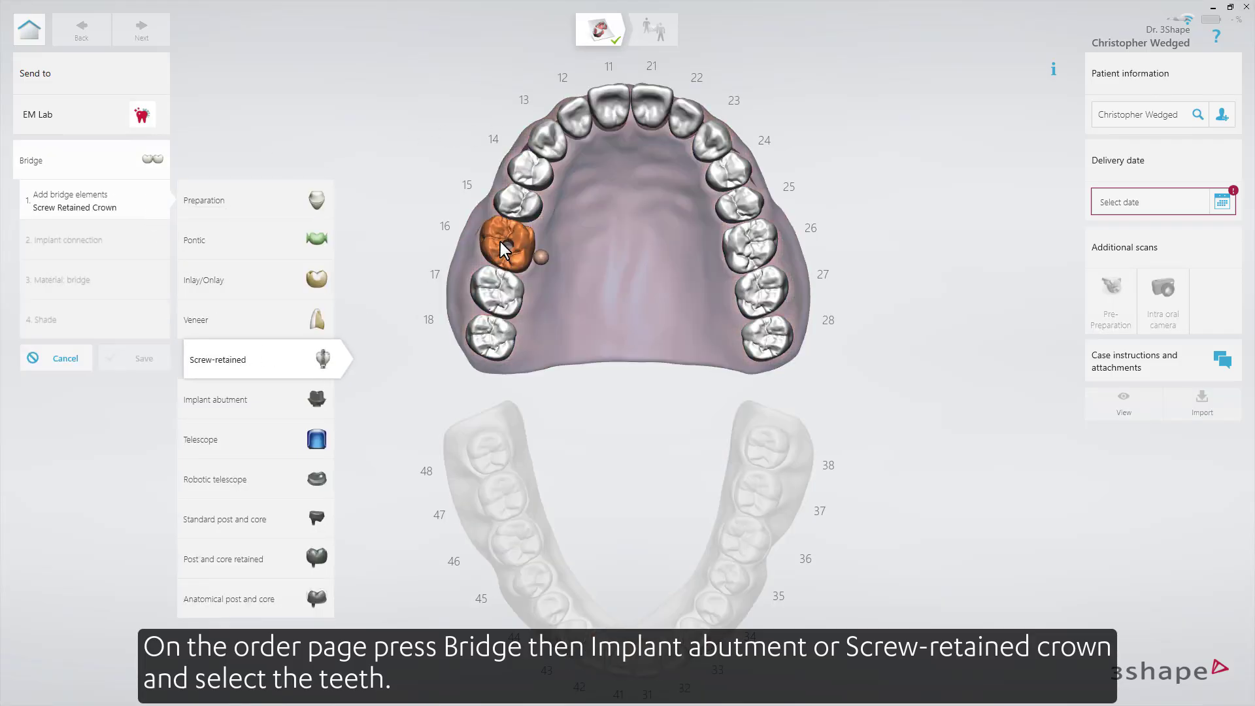
{"action": "left_click", "coordinate": [536, 178]}
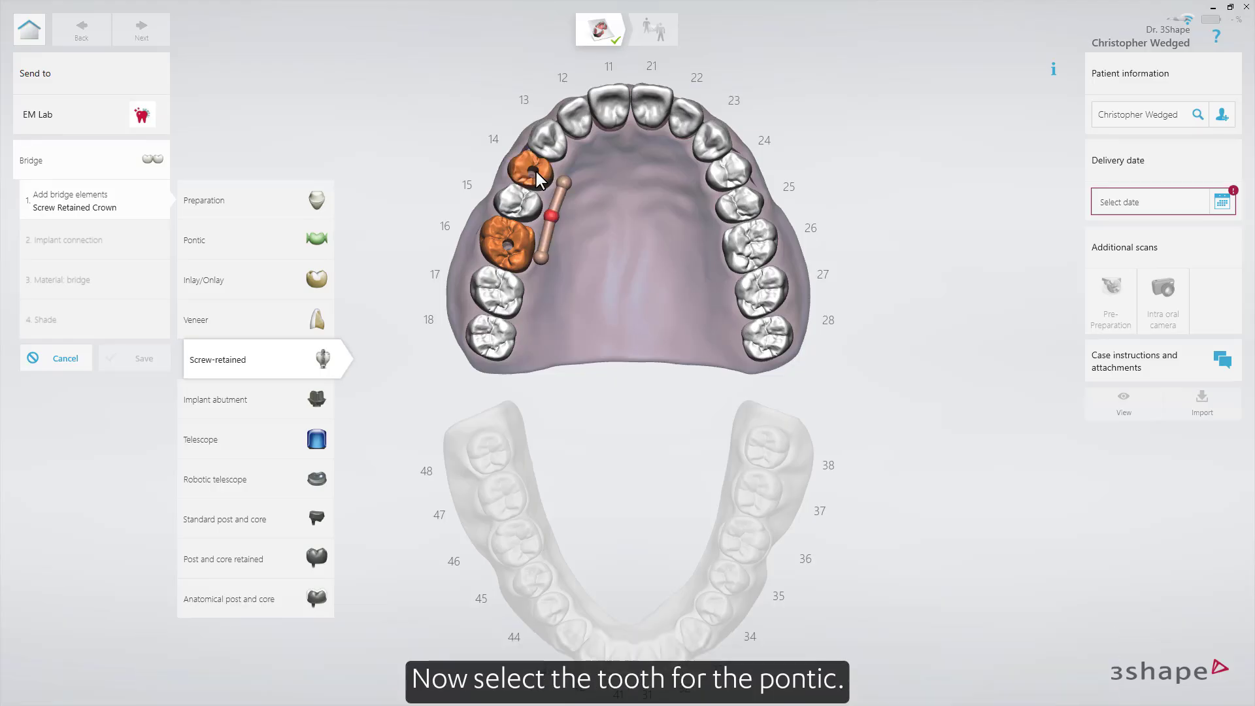
{"action": "left_click", "coordinate": [288, 246]}
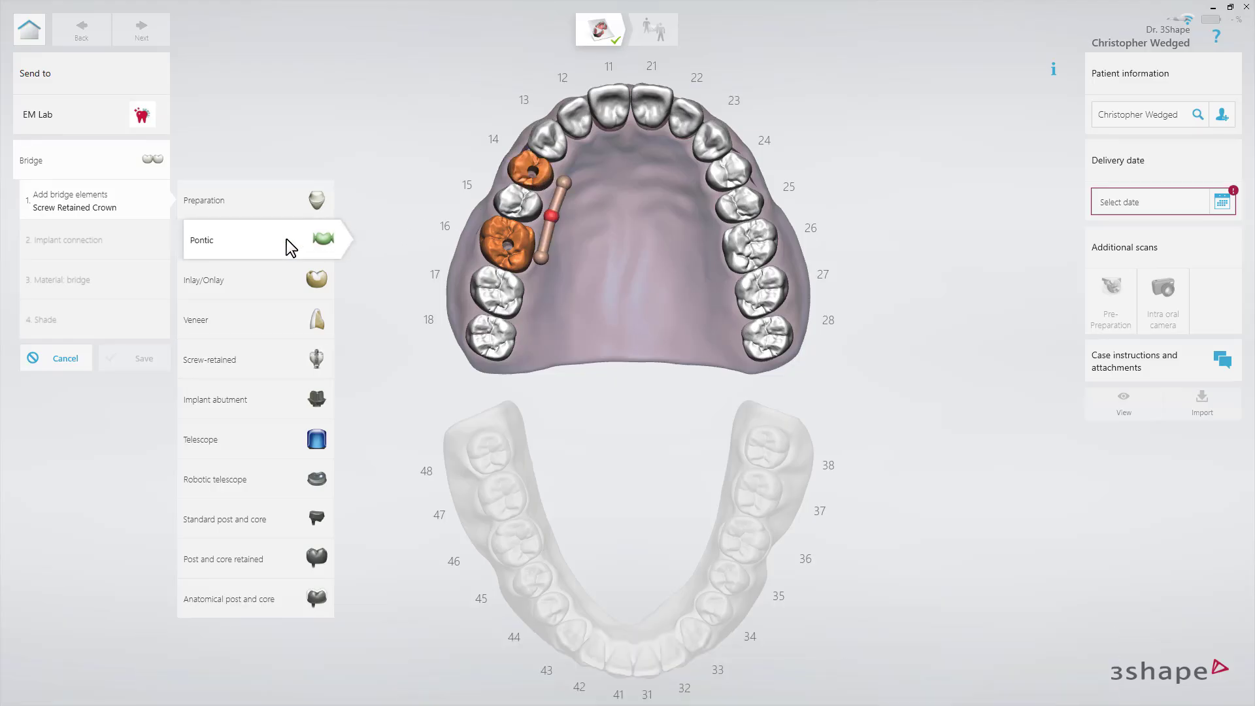
{"action": "left_click", "coordinate": [513, 209]}
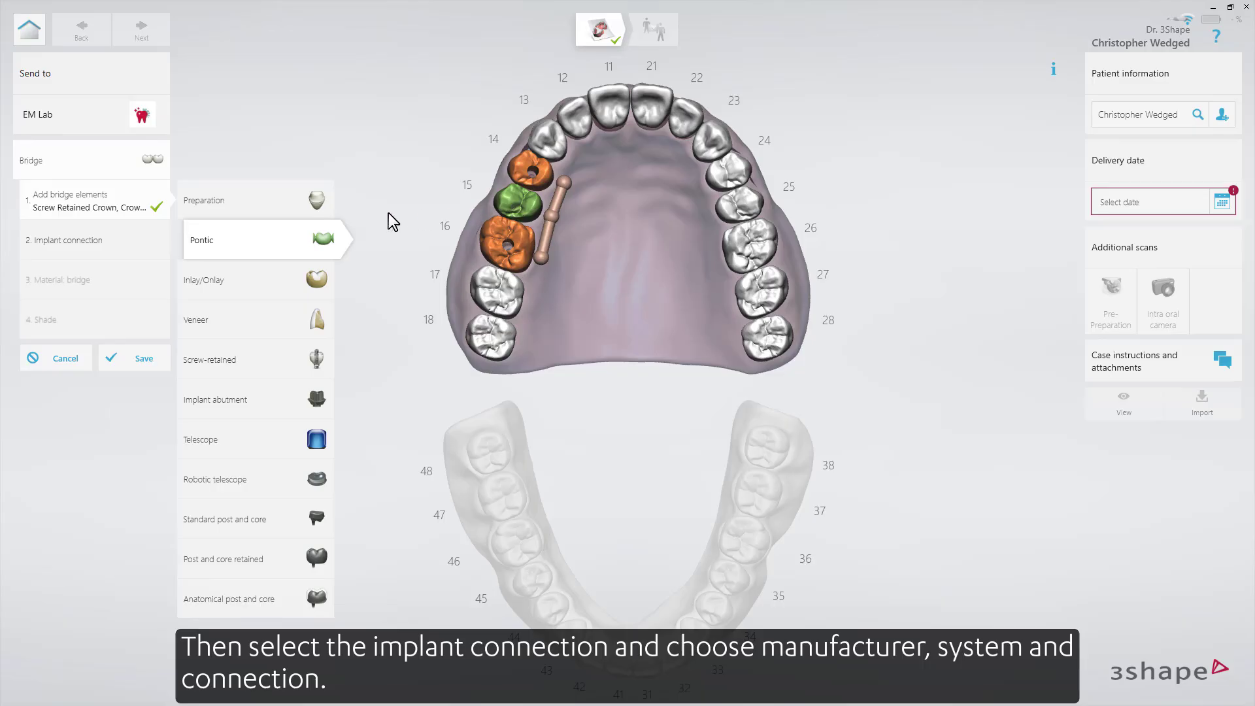
Set RP connections on 16 and 14, Emax material and shade B2, then save the bridge
{"action": "left_click", "coordinate": [144, 233]}
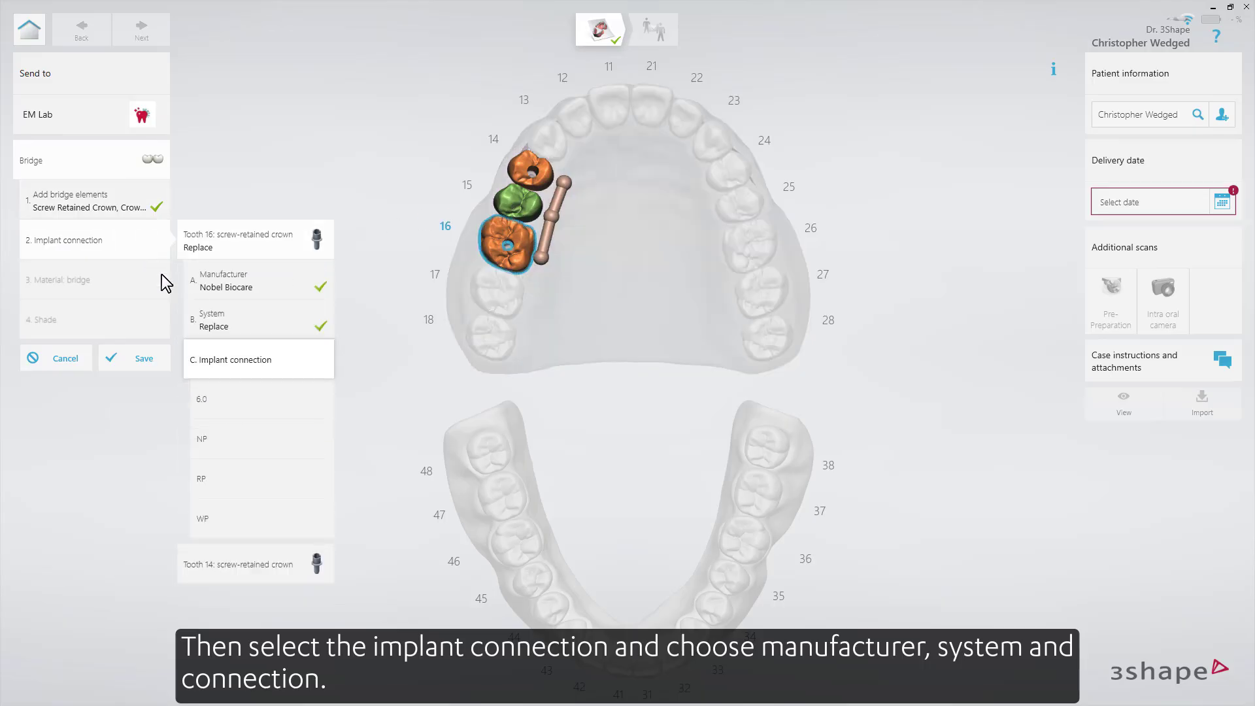
{"action": "left_click", "coordinate": [216, 475]}
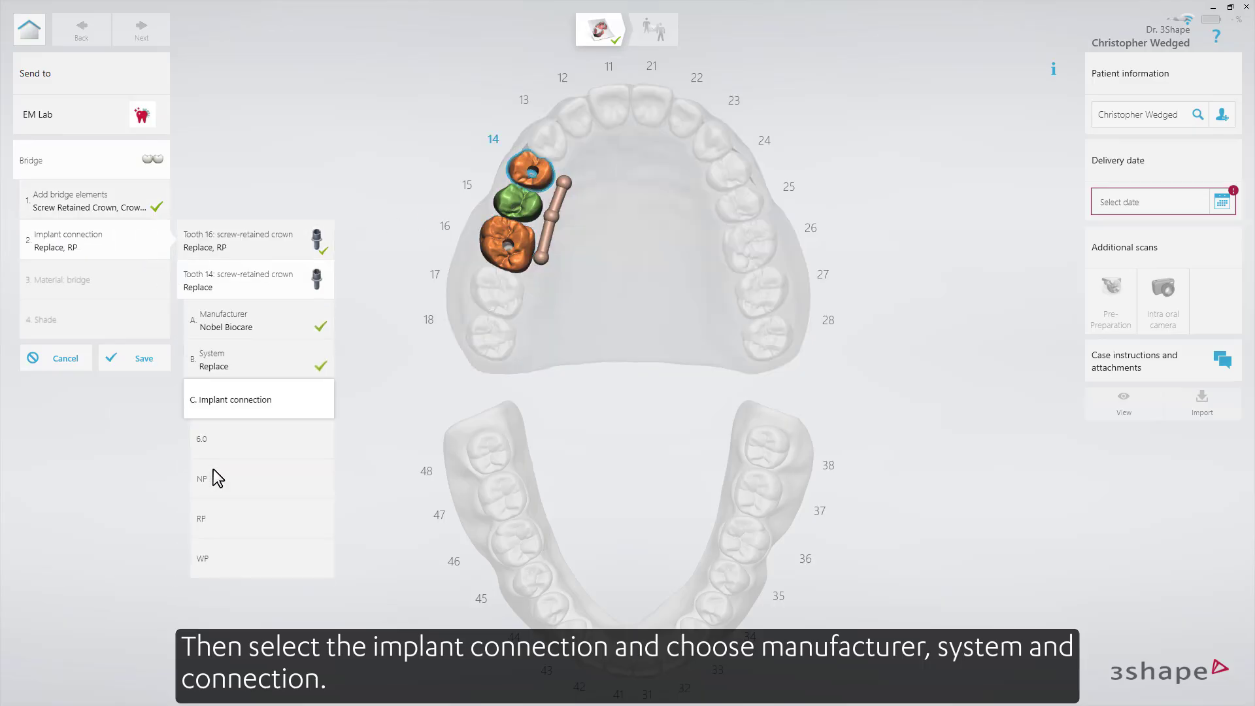
{"action": "left_click", "coordinate": [210, 509]}
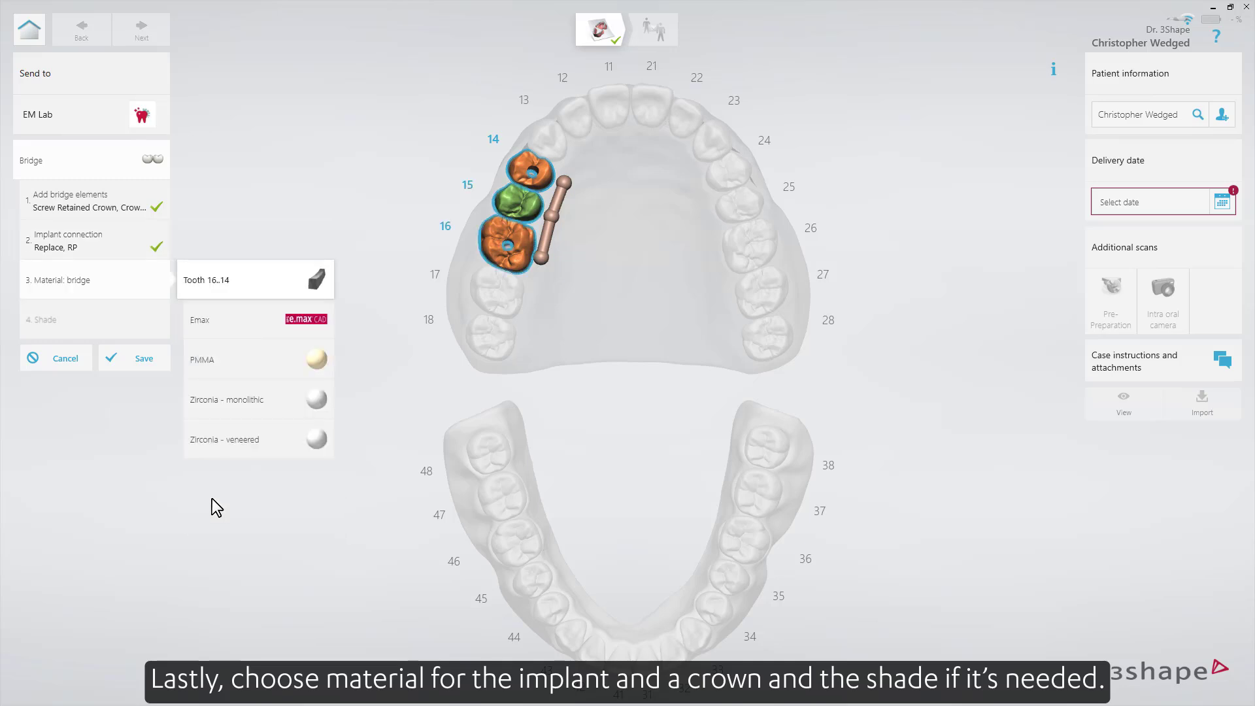
{"action": "left_click", "coordinate": [253, 322]}
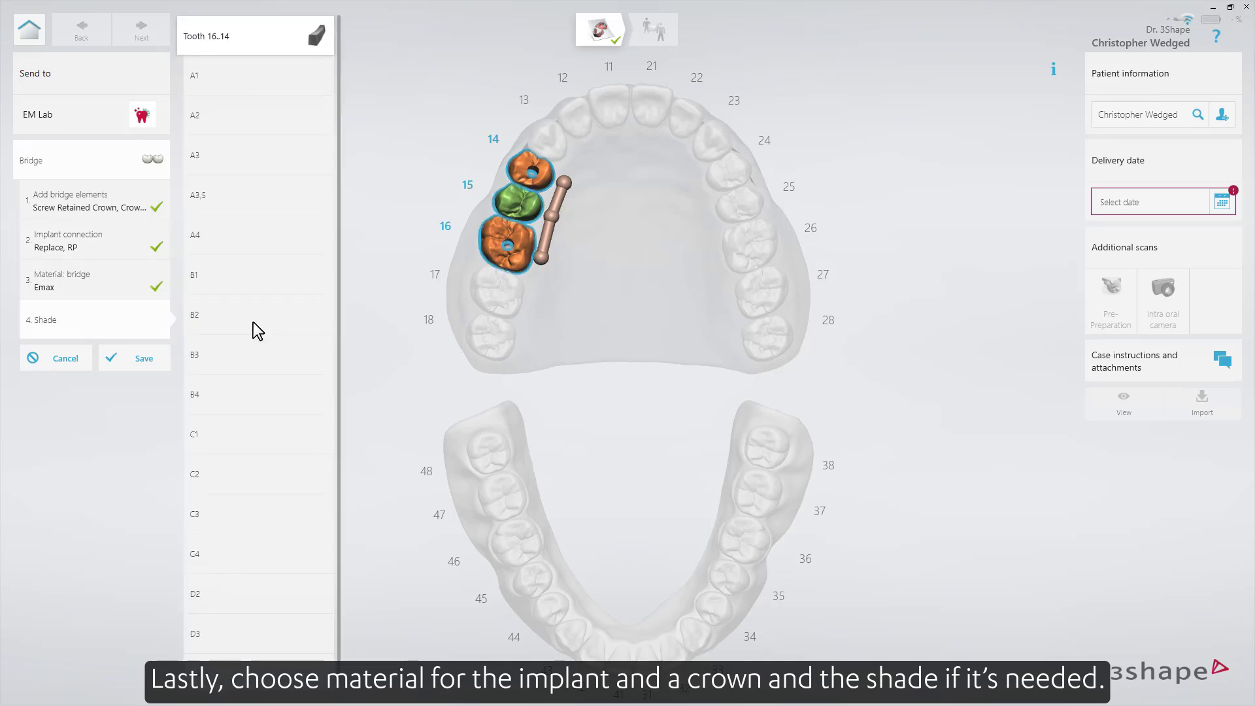
{"action": "left_click", "coordinate": [253, 323]}
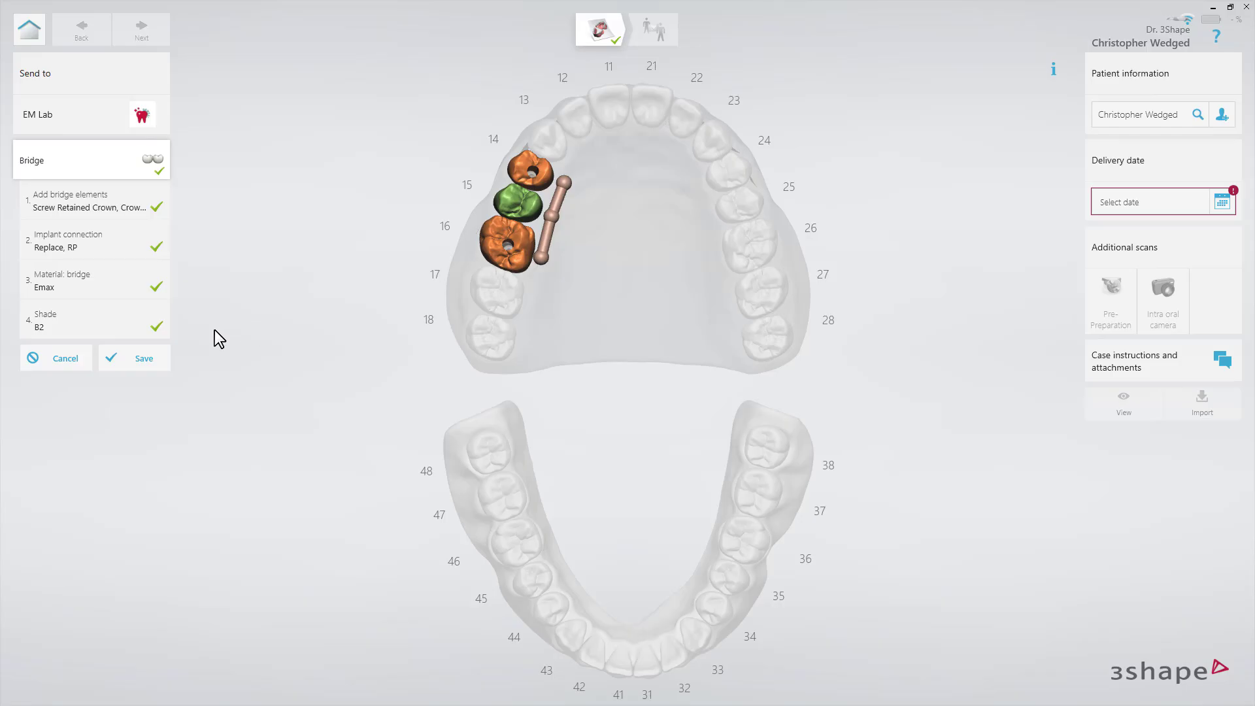
{"action": "left_click", "coordinate": [155, 352]}
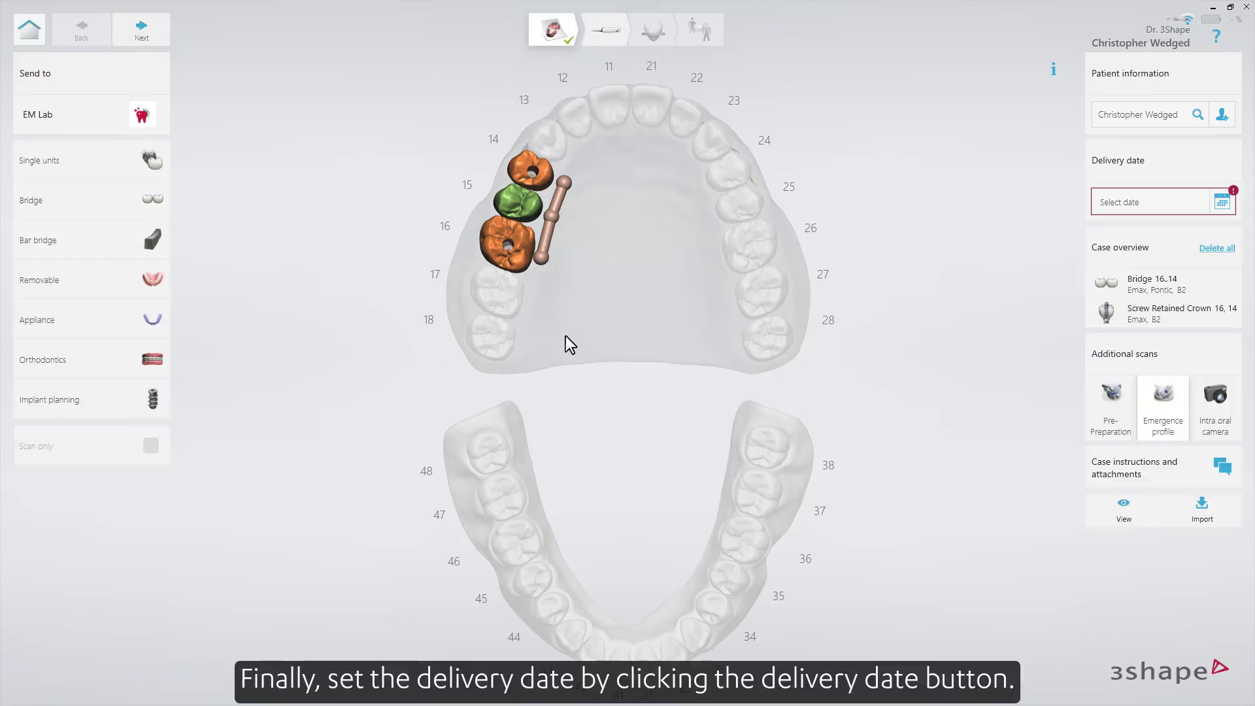
Choose 30 December 2021 as the delivery date, keeping 13:00, and confirm it
{"action": "left_click", "coordinate": [1222, 202]}
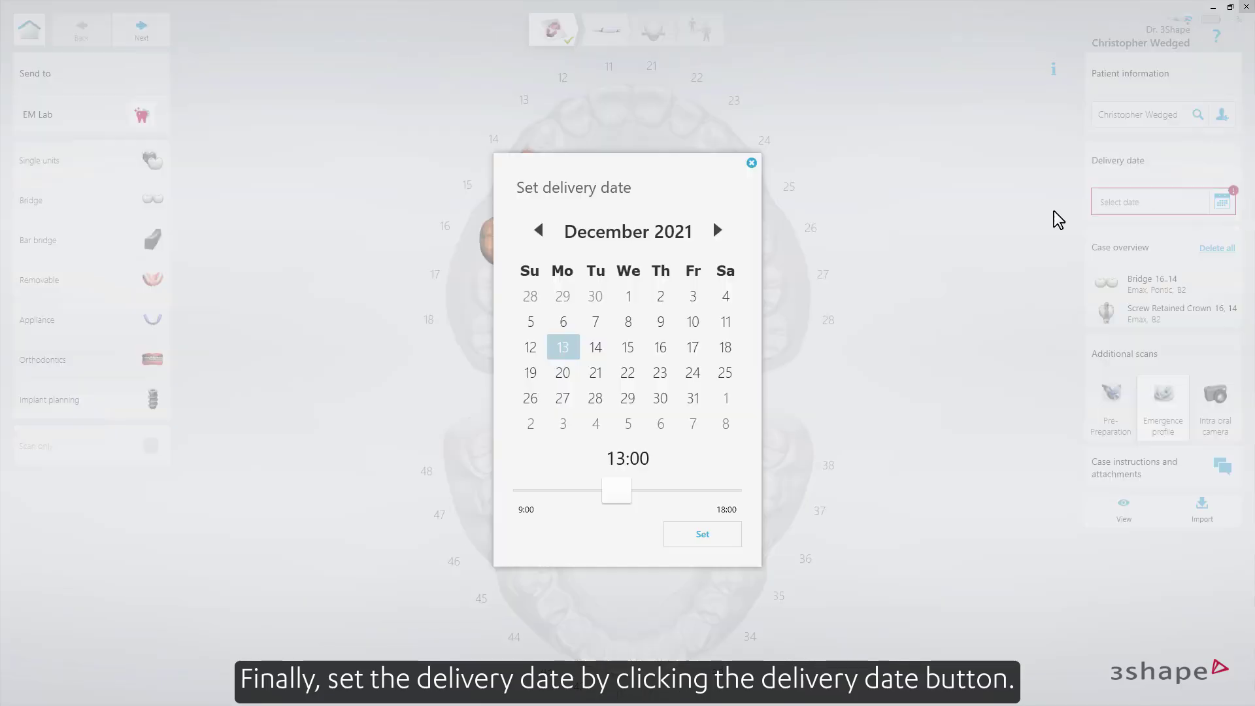
{"action": "left_click", "coordinate": [660, 398]}
{"action": "left_click", "coordinate": [693, 533]}
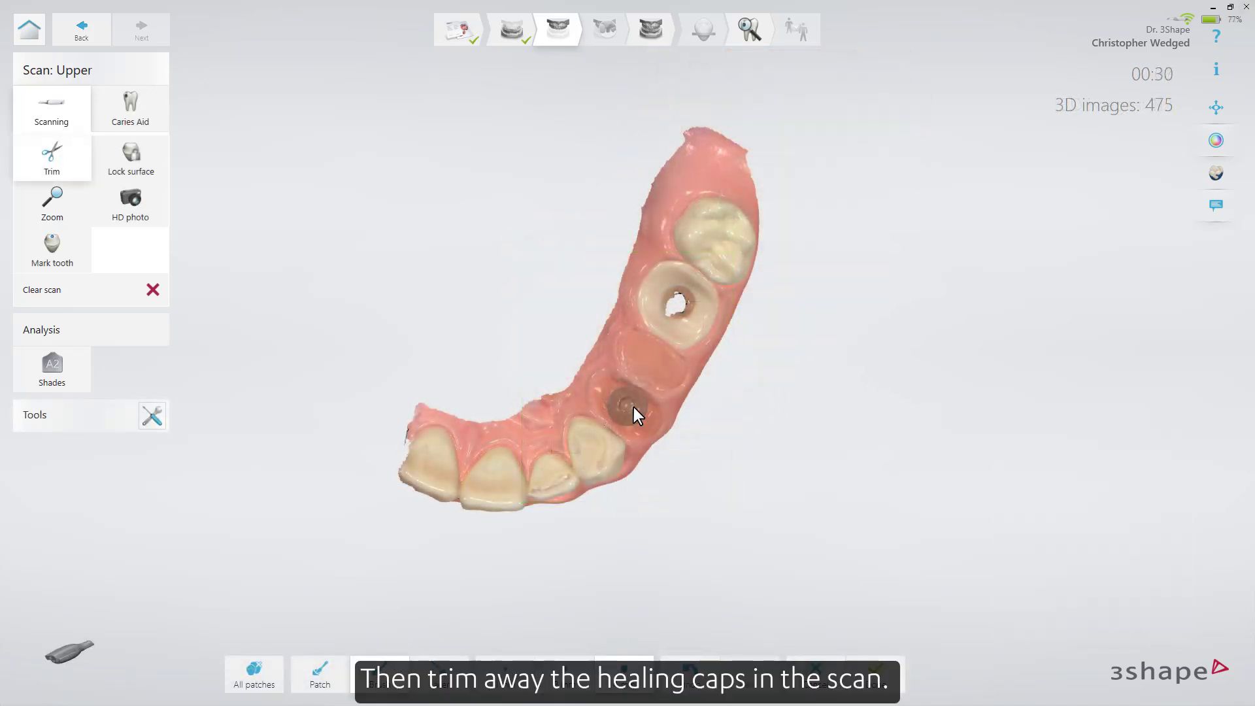
Brush-trim the healing cap patch at site 14 out of the upper scan
{"action": "left_click_drag", "start_coordinate": [631, 397], "coordinate": [609, 384]}
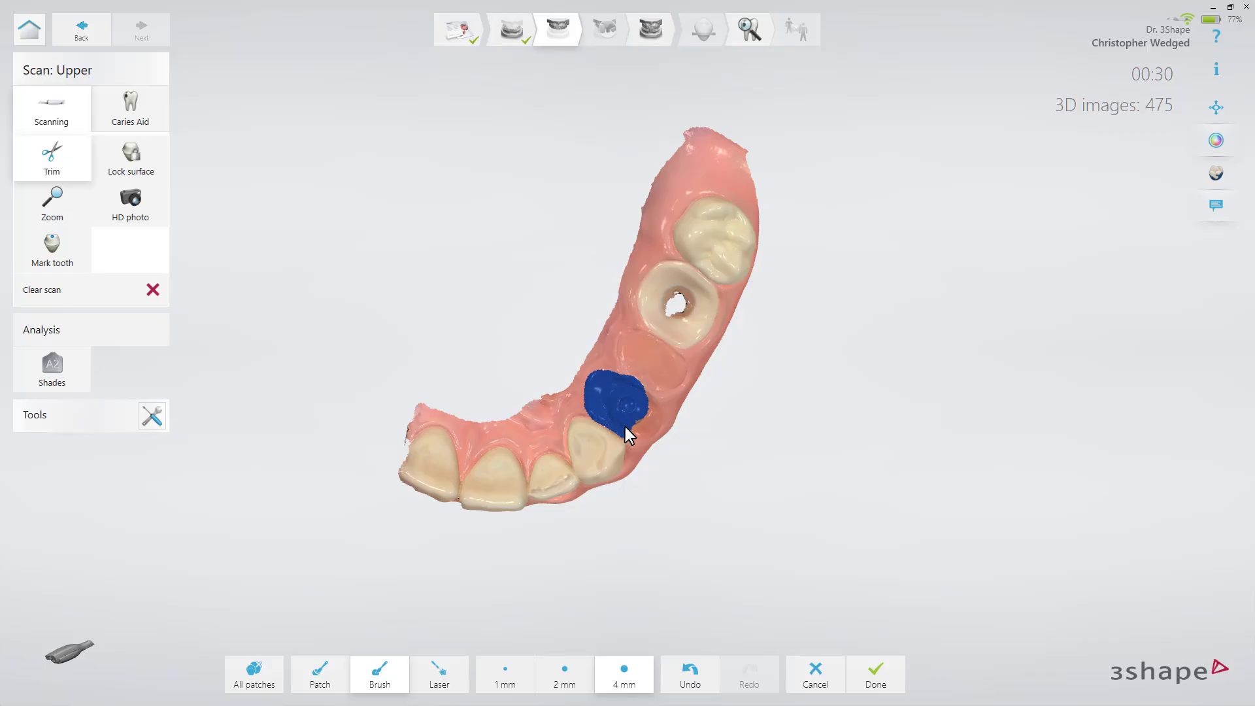
{"action": "left_click_drag", "start_coordinate": [635, 405], "coordinate": [637, 408]}
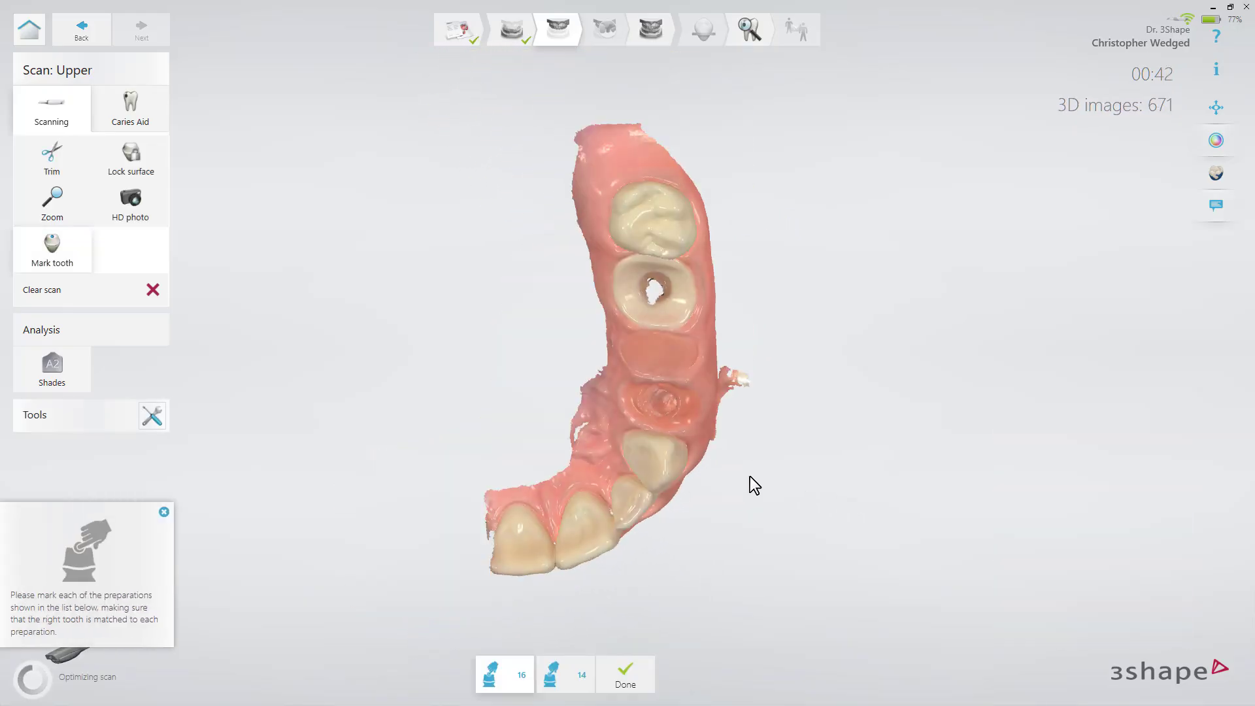
Lock the scanned emergence profile at implant site 14
{"action": "left_click", "coordinate": [131, 160]}
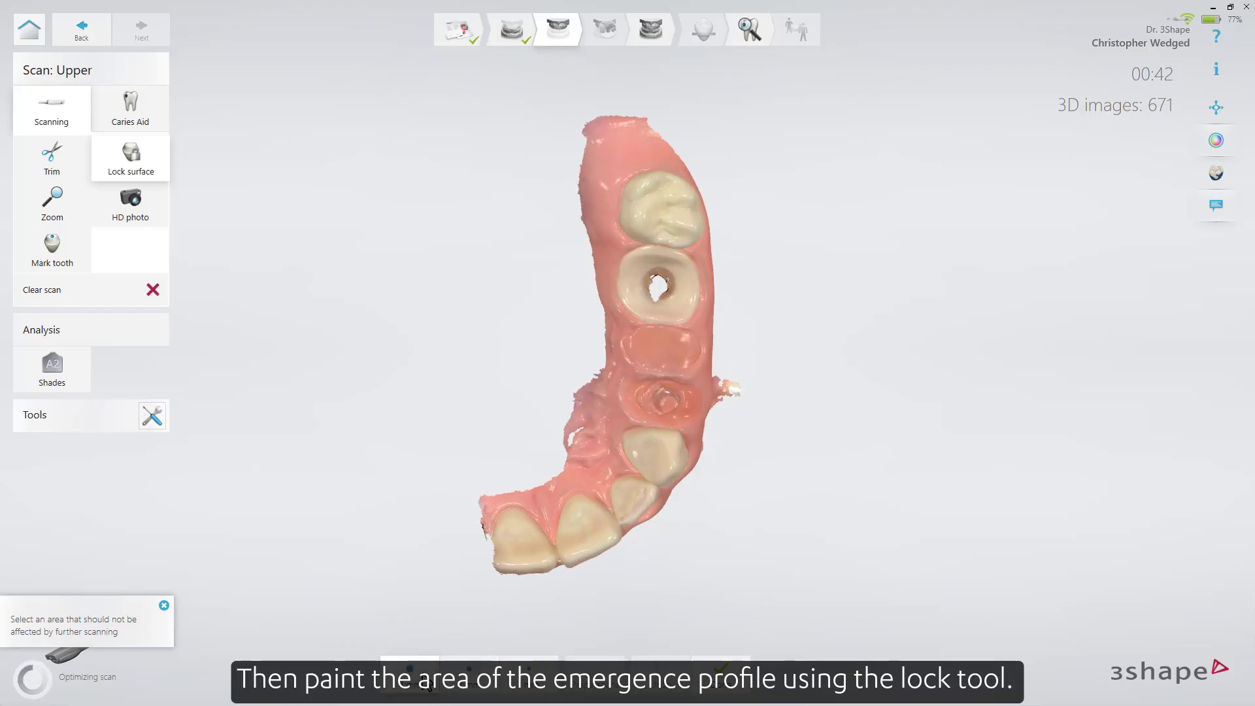
{"action": "mouse_move", "coordinate": [637, 386]}
{"action": "left_mouse_down"}
{"action": "mouse_move", "coordinate": [626, 402]}
{"action": "mouse_move", "coordinate": [653, 415]}
{"action": "mouse_move", "coordinate": [692, 406]}
{"action": "left_mouse_up"}
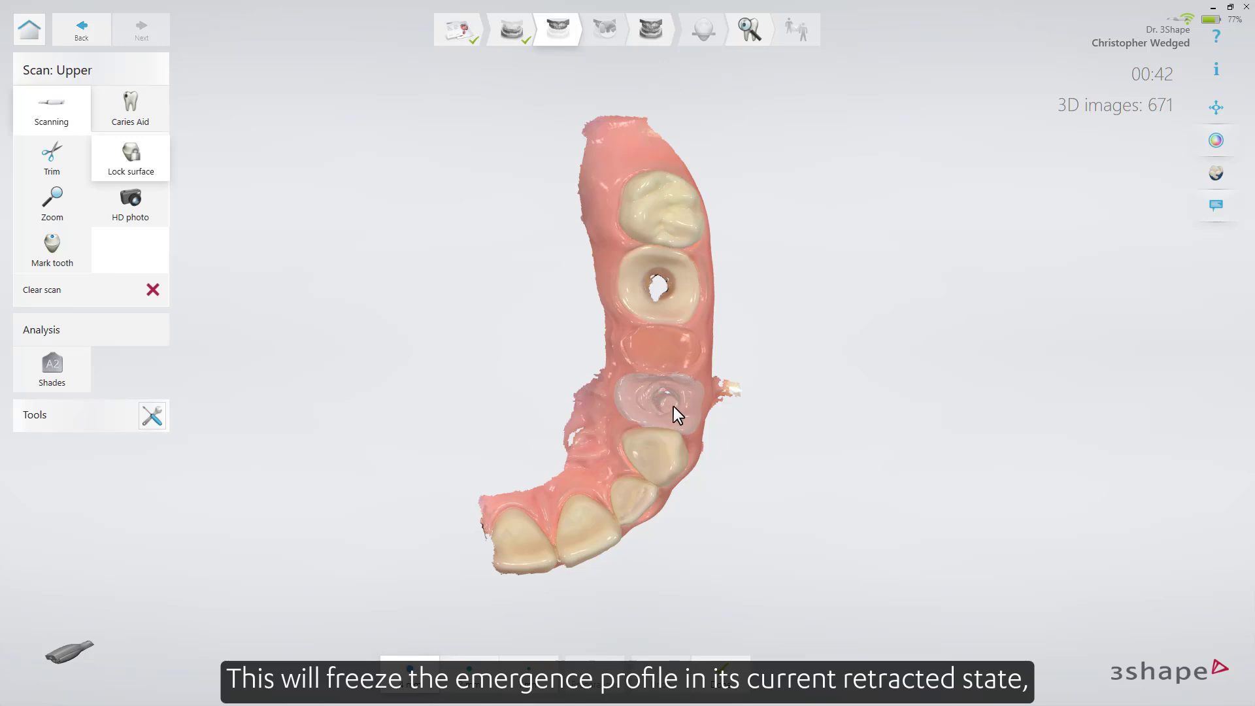
{"action": "left_click", "coordinate": [712, 667]}
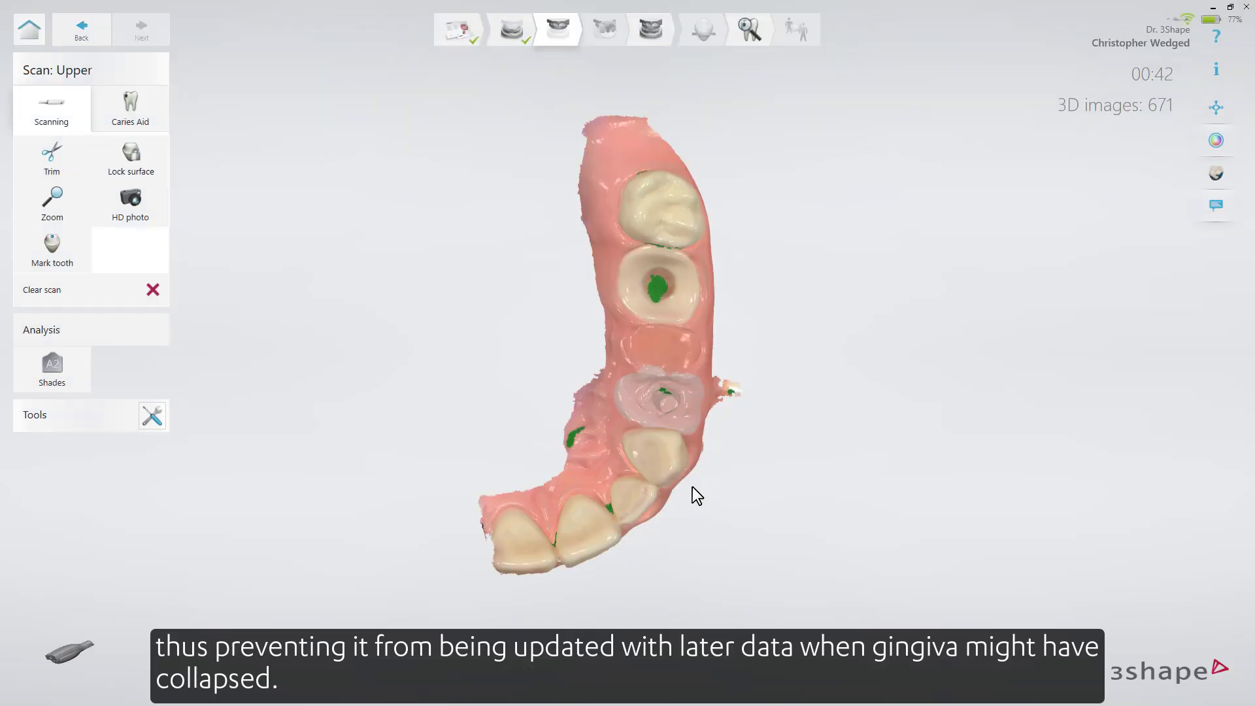
Trim away the implant area at site 16 and resume scanning it
{"action": "left_click", "coordinate": [68, 171]}
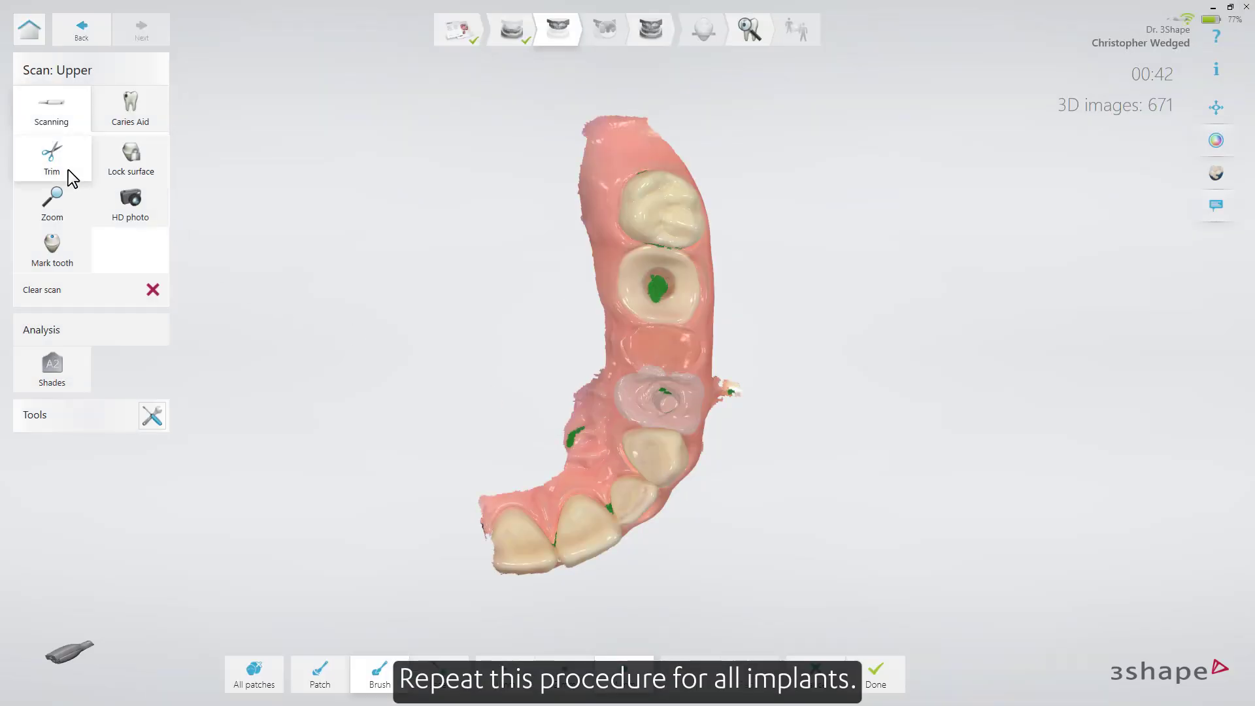
{"action": "mouse_move", "coordinate": [658, 303]}
{"action": "left_mouse_down"}
{"action": "mouse_move", "coordinate": [674, 276]}
{"action": "mouse_move", "coordinate": [646, 251]}
{"action": "mouse_move", "coordinate": [627, 265]}
{"action": "mouse_move", "coordinate": [633, 292]}
{"action": "mouse_move", "coordinate": [687, 302]}
{"action": "left_mouse_up"}
{"action": "left_click", "coordinate": [867, 679]}
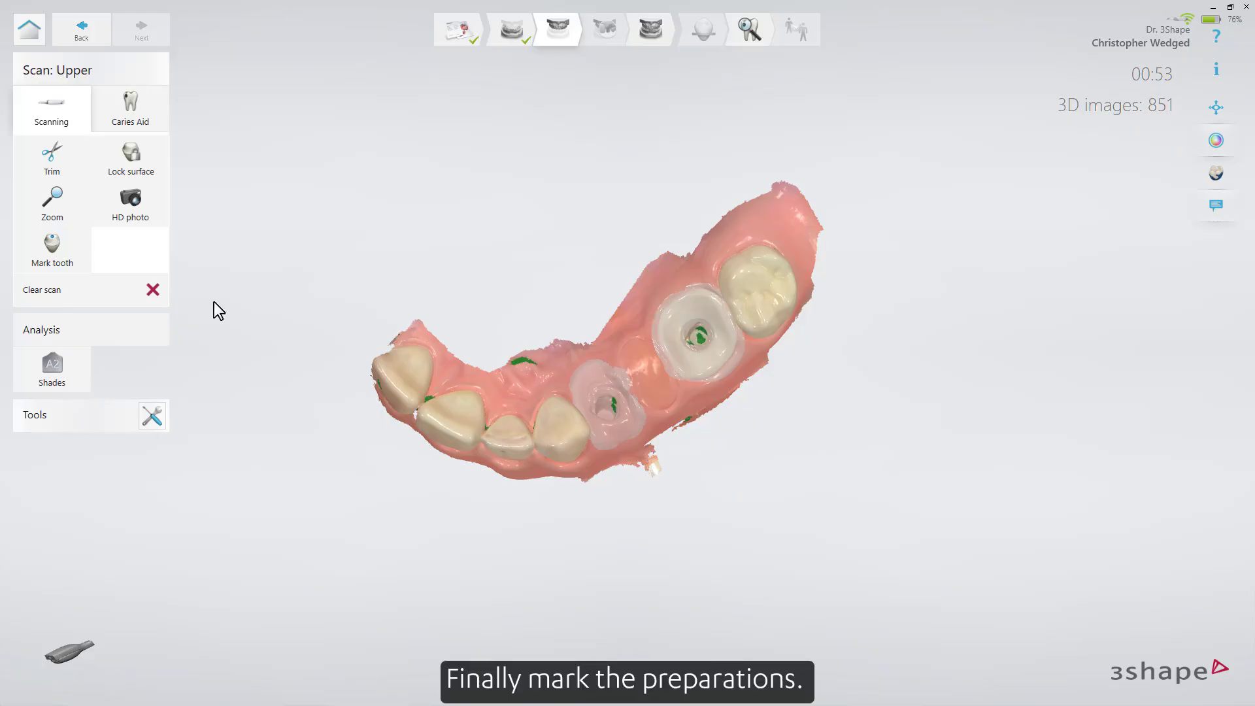
Mark teeth 16 and 14 as implant preparations and finish the marking
{"action": "left_click", "coordinate": [27, 245]}
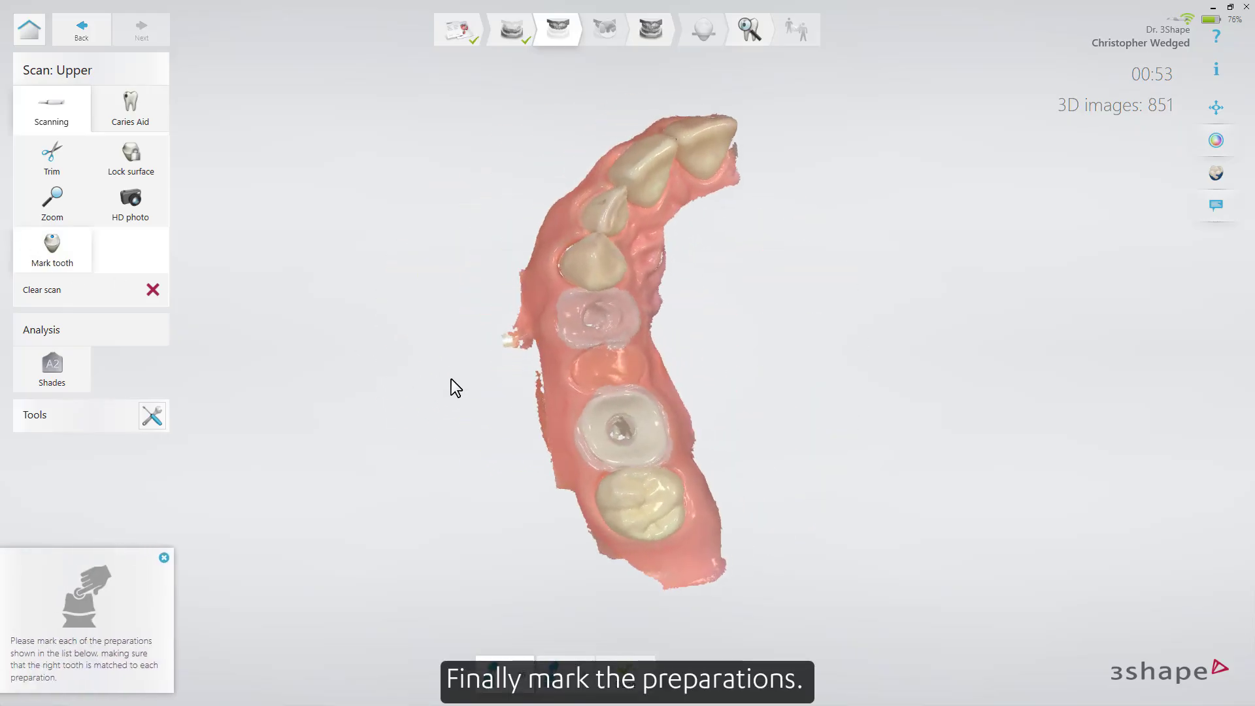
{"action": "left_click", "coordinate": [625, 432]}
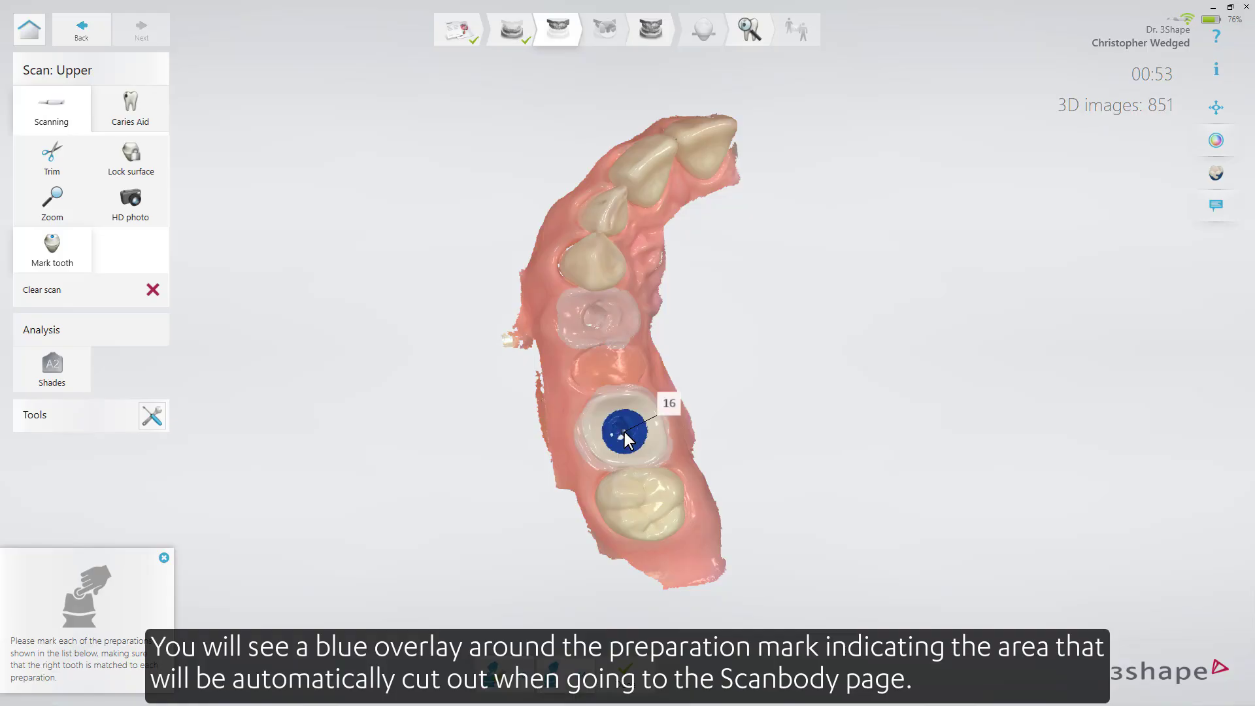
{"action": "left_click", "coordinate": [596, 321]}
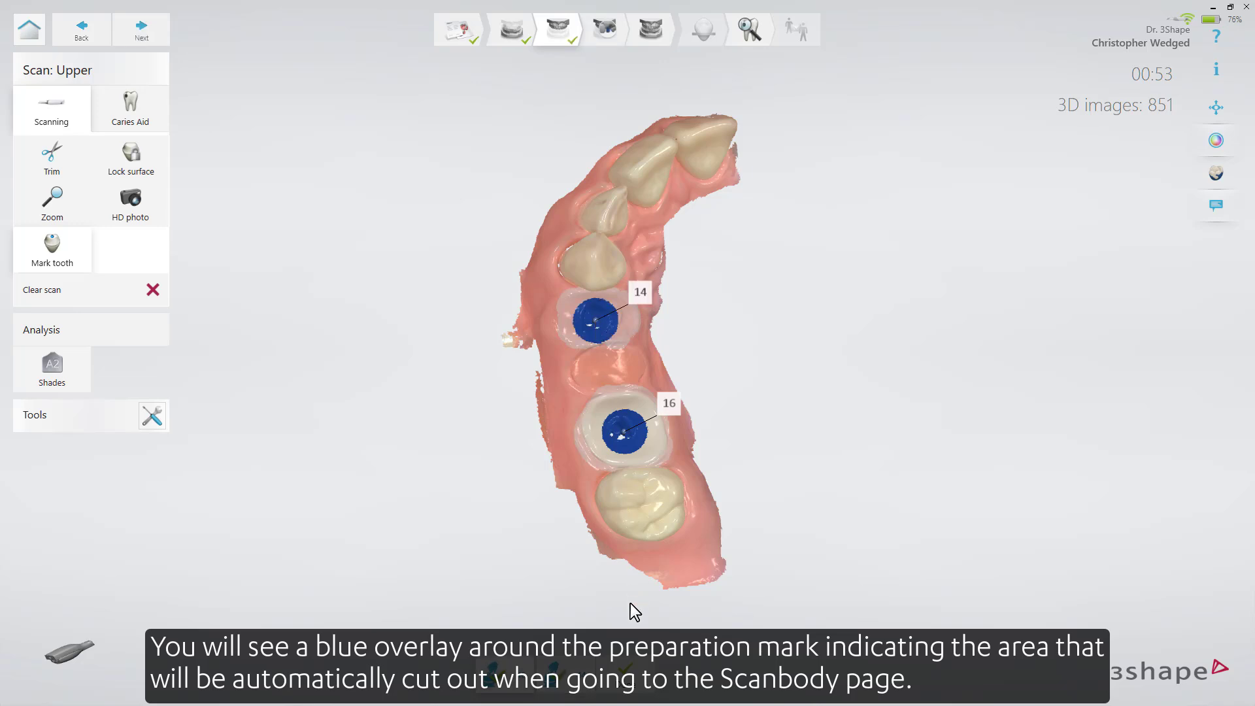
{"action": "left_click", "coordinate": [630, 664]}
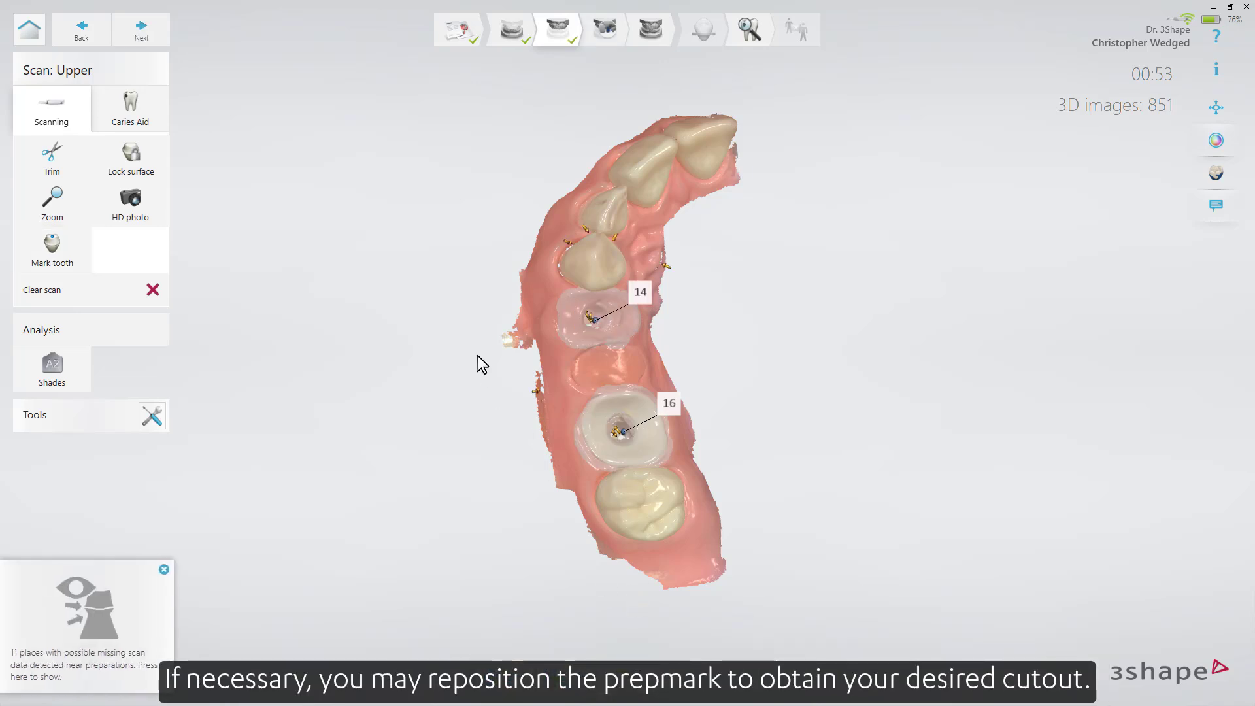
{"action": "left_click_drag", "start_coordinate": [472, 326], "coordinate": [448, 355]}
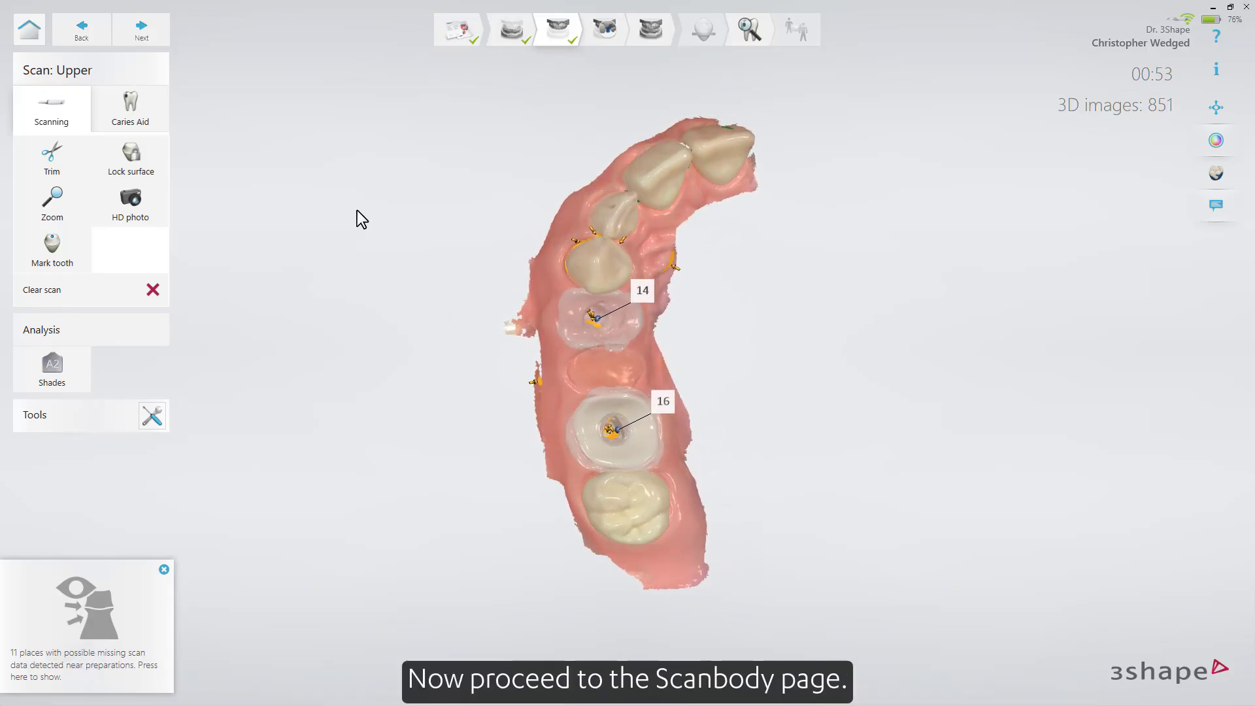
{"action": "left_click", "coordinate": [161, 37]}
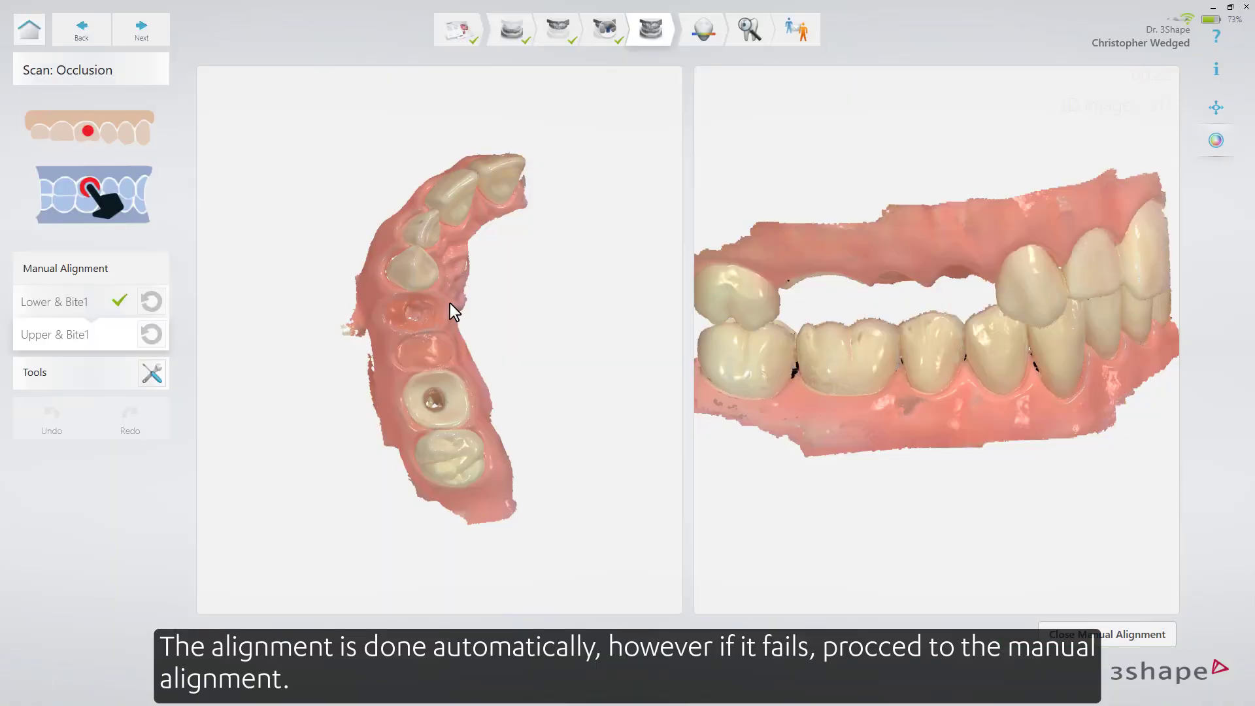
Place a manual alignment point on the upper tooth, accept the bite alignment, and go to Analyze
{"action": "right_click_drag", "start_coordinate": [450, 303], "coordinate": [473, 352]}
{"action": "left_click", "coordinate": [1029, 252]}
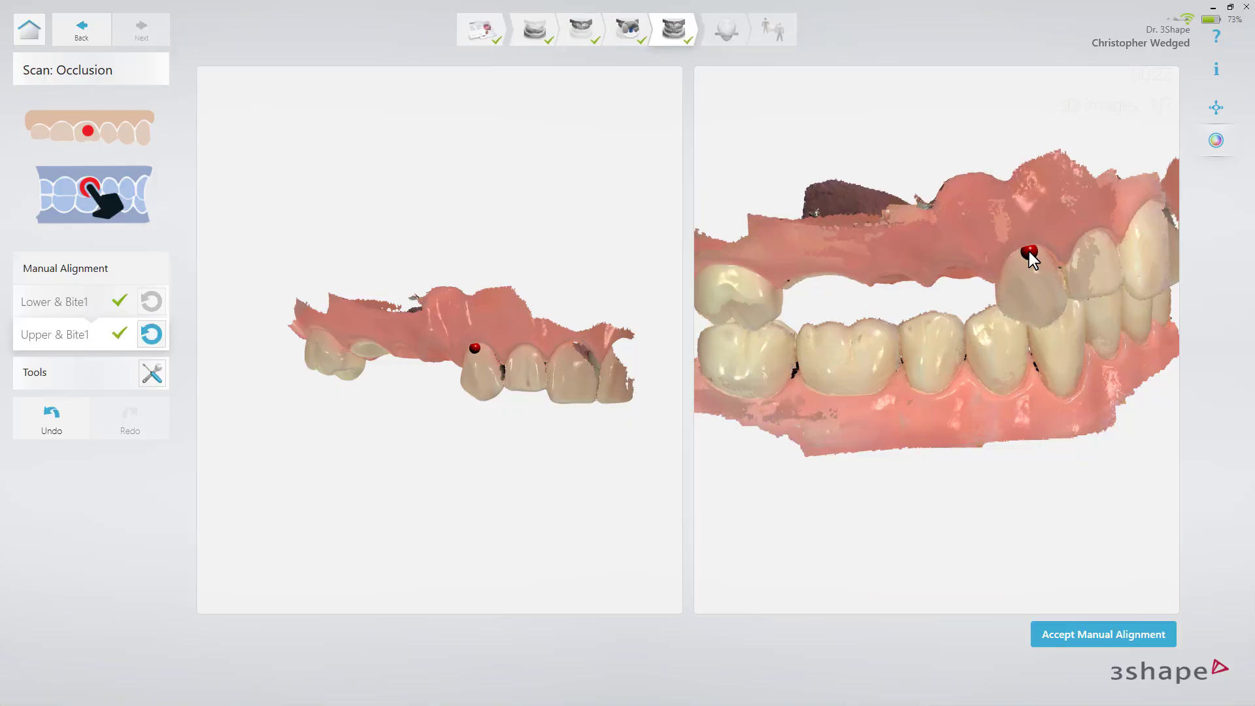
{"action": "left_click", "coordinate": [1062, 631]}
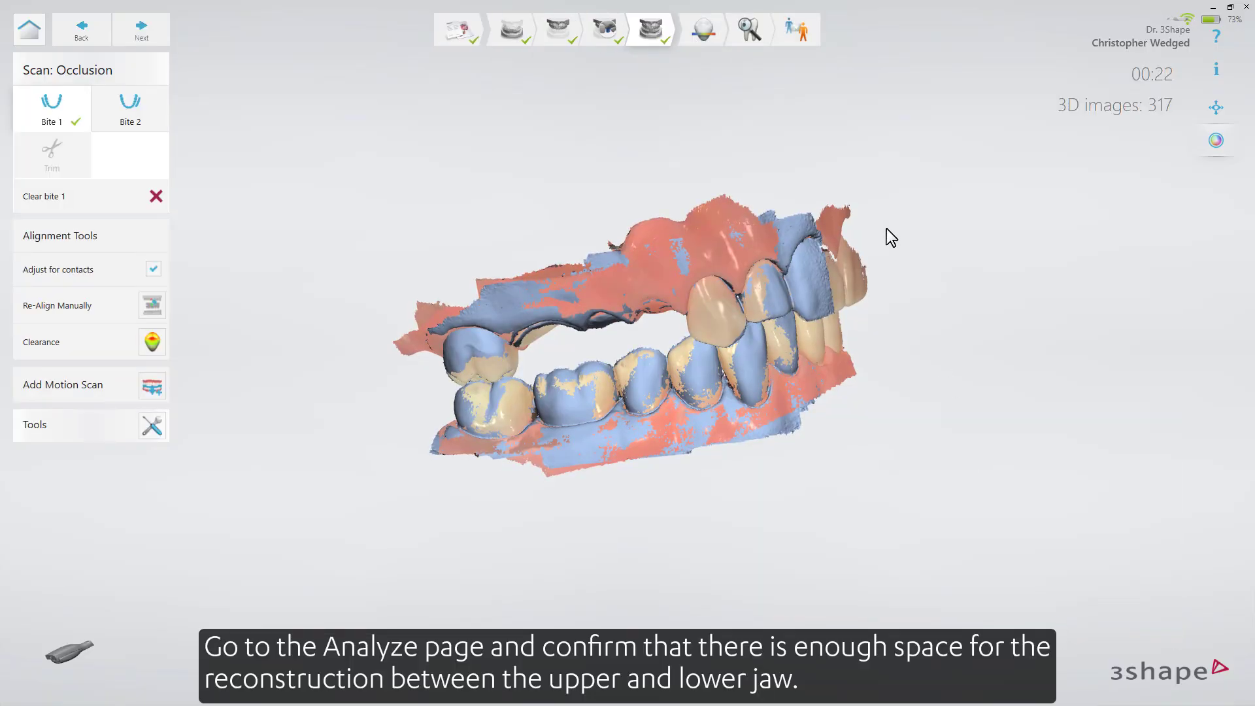
{"action": "left_click", "coordinate": [704, 38]}
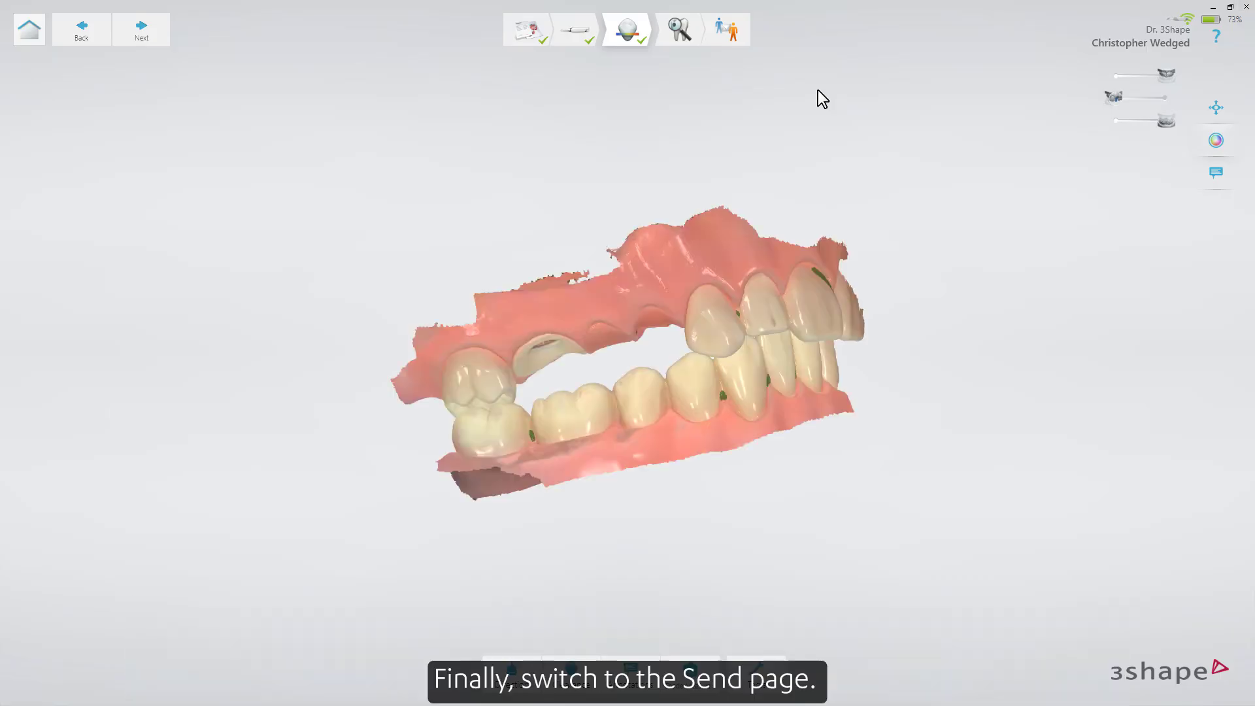
Go to the Send step and send the bridge order to EM Lab
{"action": "left_click", "coordinate": [732, 33]}
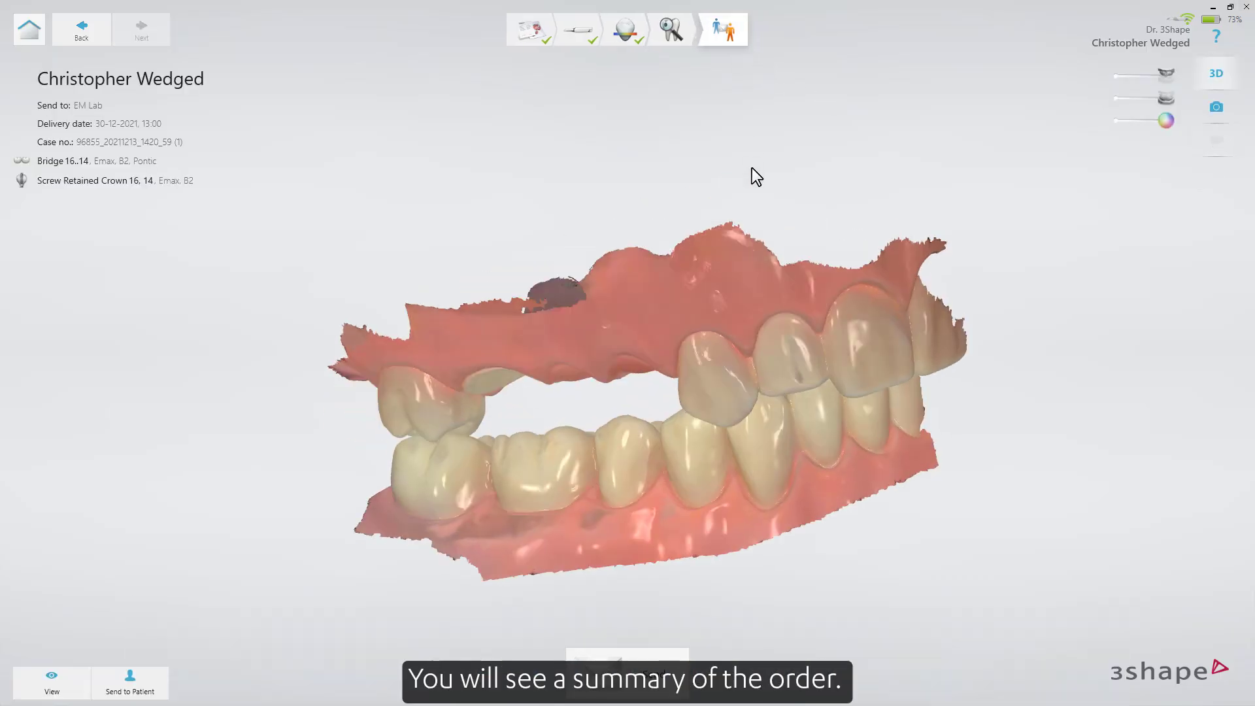
{"action": "left_click", "coordinate": [650, 694]}
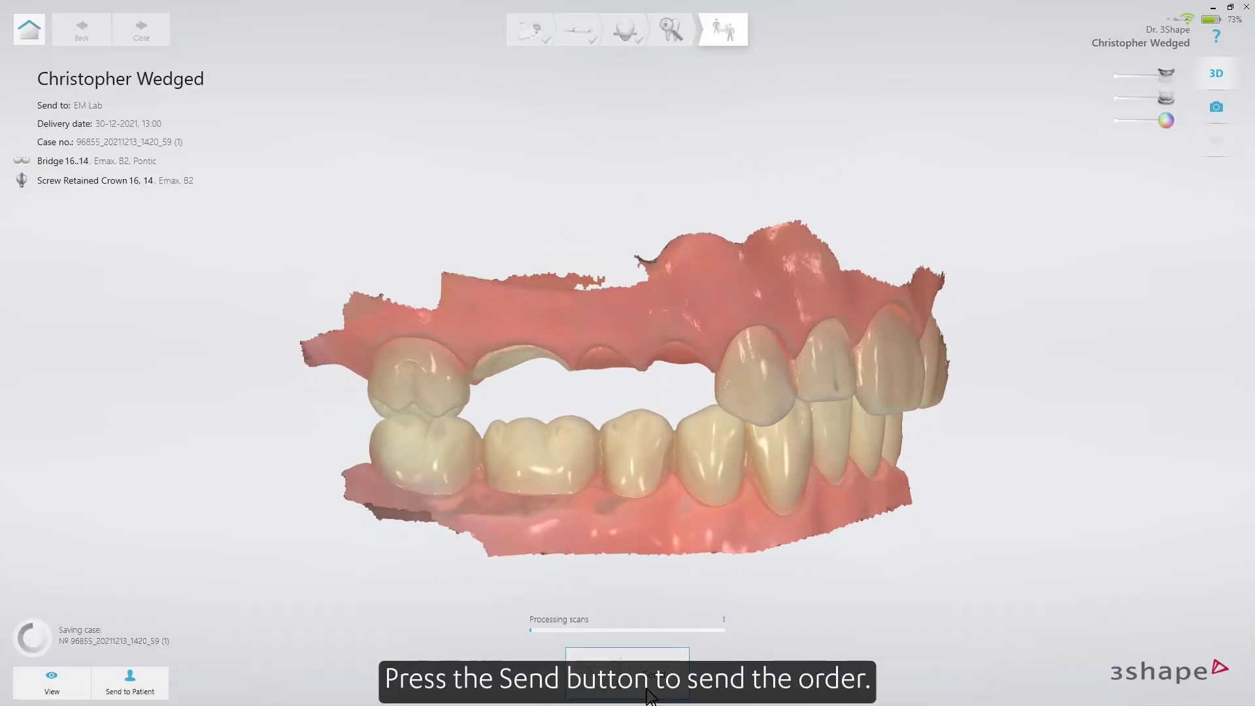